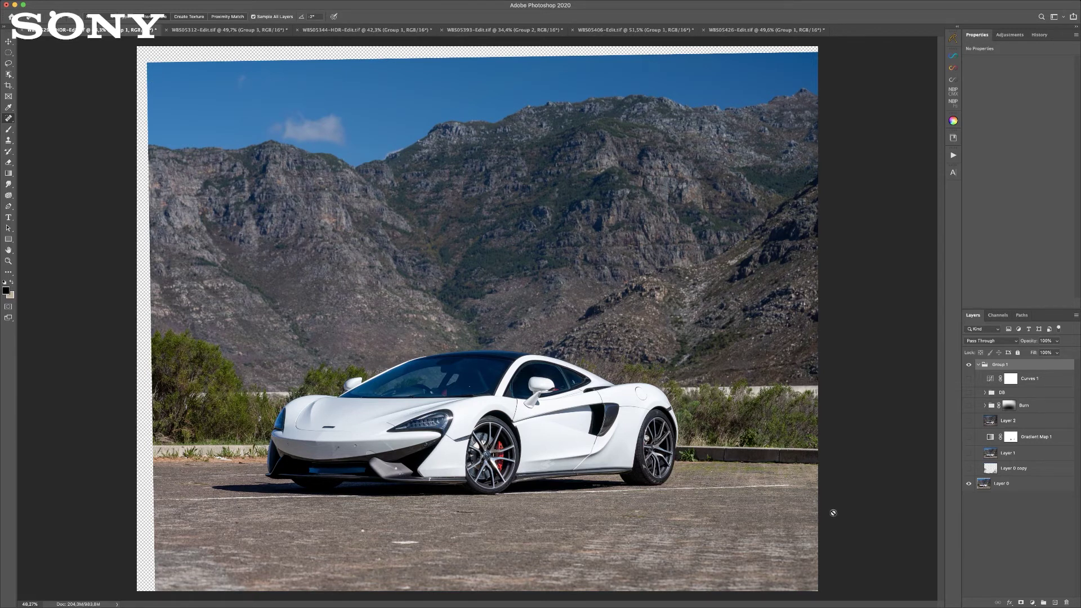
Toggle the Layer 0 copy layer to compare the car photo with and without its cleanup, leaving the layer shown.
{"action": "left_click", "coordinate": [969, 470]}
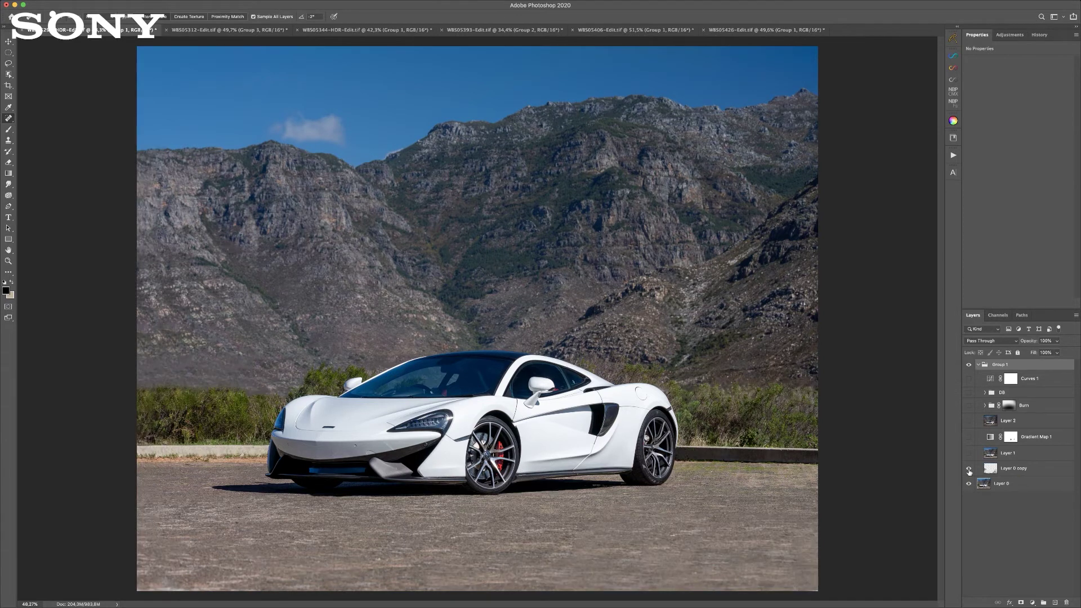
{"action": "left_click", "coordinate": [970, 470]}
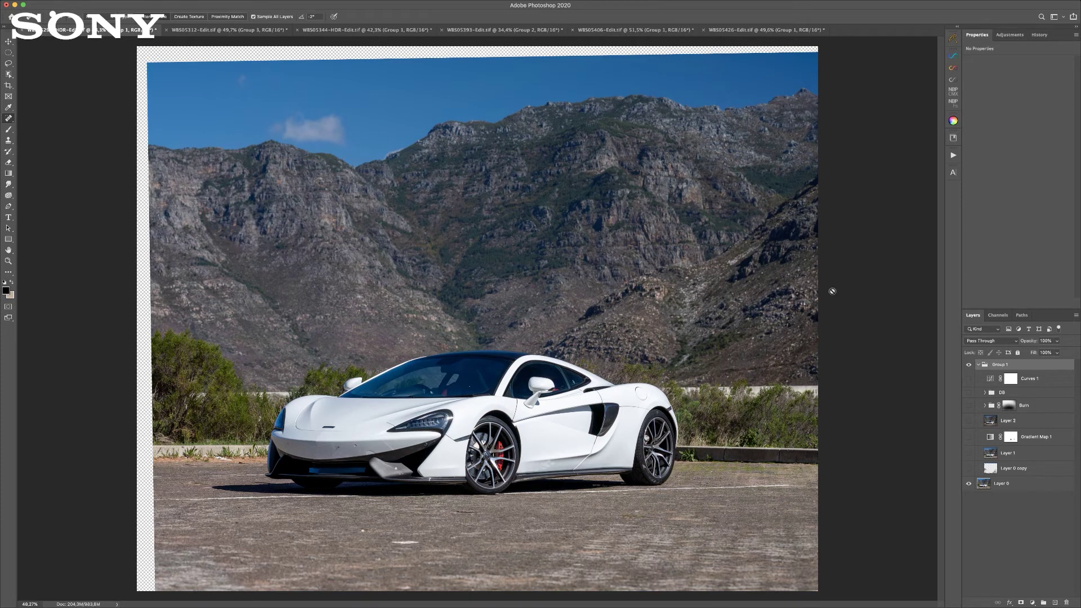
{"action": "left_click", "coordinate": [969, 469]}
{"action": "left_click", "coordinate": [970, 469]}
{"action": "left_click", "coordinate": [969, 470]}
{"action": "left_click", "coordinate": [969, 469]}
{"action": "left_click", "coordinate": [970, 470]}
Toggle Layer 1 to compare the photo before and after its tonal change, leaving the layer shown.
{"action": "left_click", "coordinate": [969, 455]}
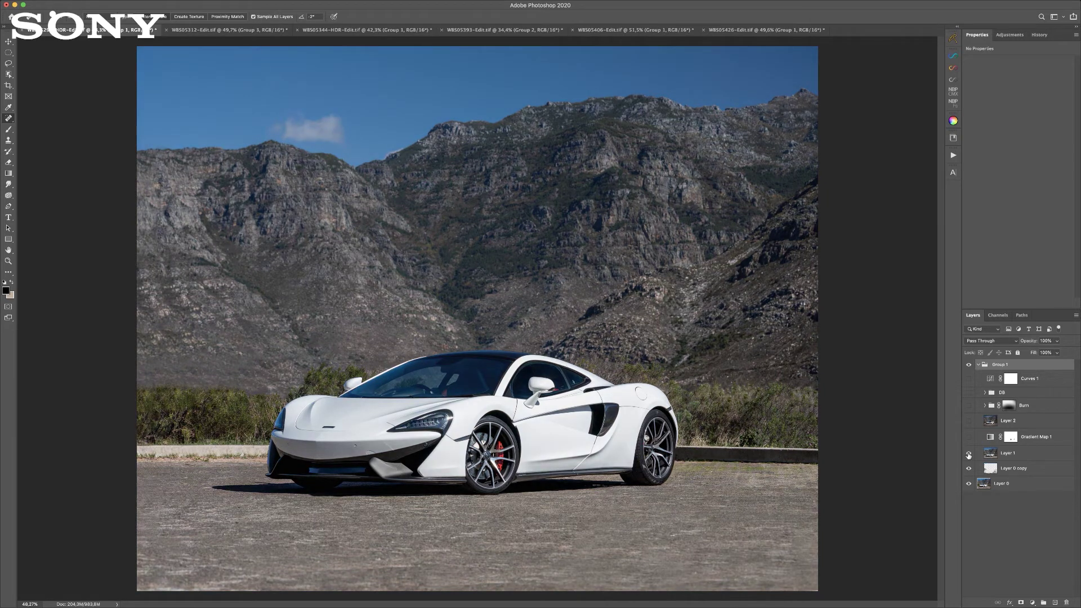
{"action": "left_click", "coordinate": [969, 455]}
{"action": "left_click", "coordinate": [970, 454]}
{"action": "left_click", "coordinate": [969, 454]}
Show and select the Gradient Map 1 layer, preview it at 97% opacity, and set its opacity to 33%.
{"action": "left_click", "coordinate": [984, 434]}
{"action": "left_click_drag", "start_coordinate": [1028, 342], "coordinate": [1061, 342]}
{"action": "key", "text": "Return"}
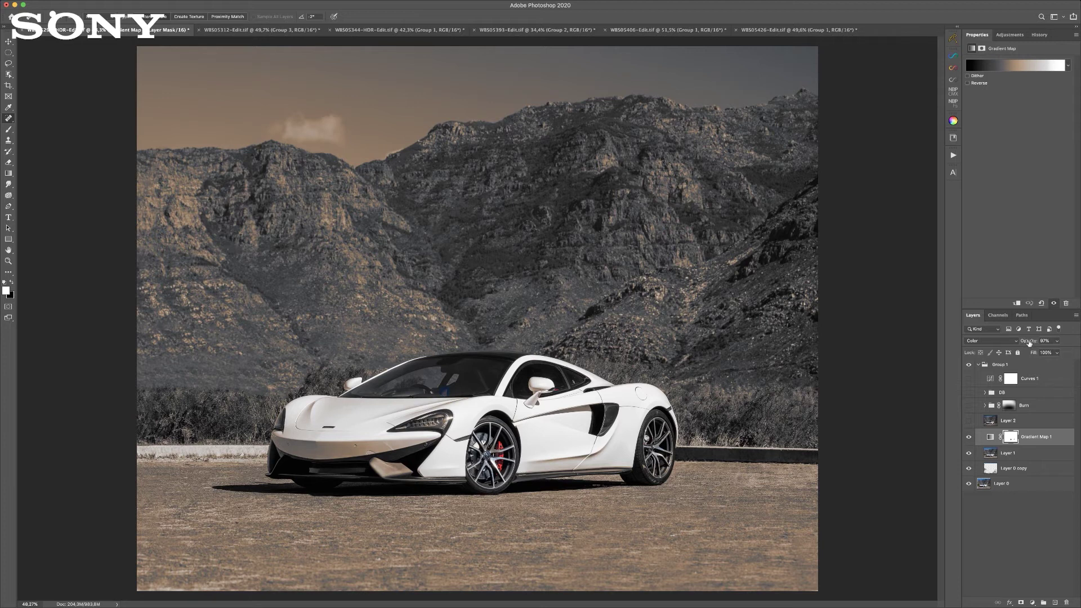
{"action": "left_click_drag", "start_coordinate": [1029, 343], "coordinate": [1002, 348]}
Show Layer 2 and the Burn group above the gradient map.
{"action": "left_click", "coordinate": [967, 421]}
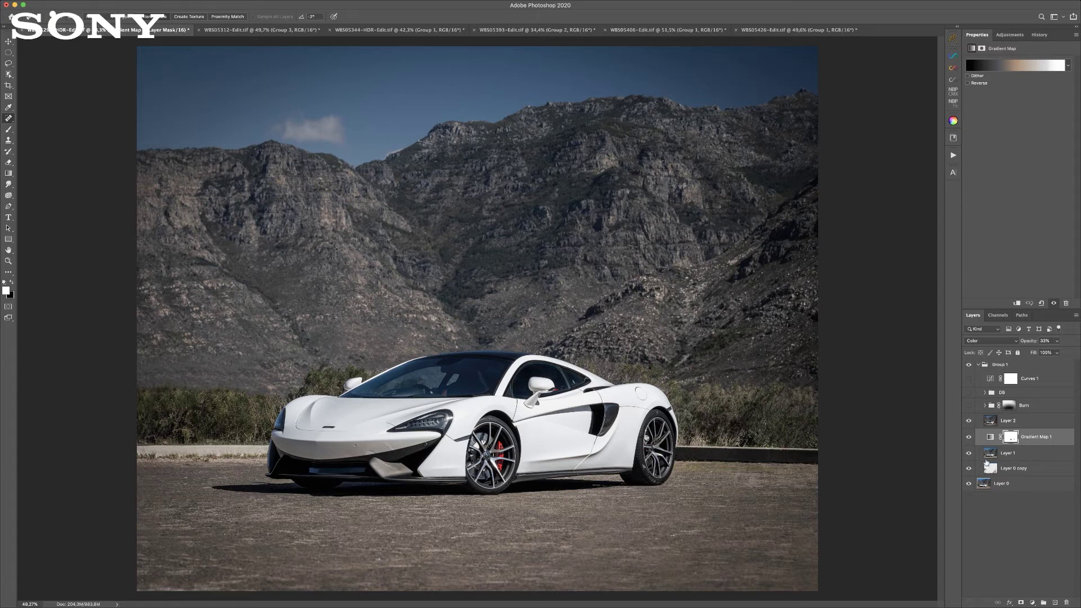
{"action": "left_click", "coordinate": [970, 421]}
{"action": "left_click", "coordinate": [970, 406]}
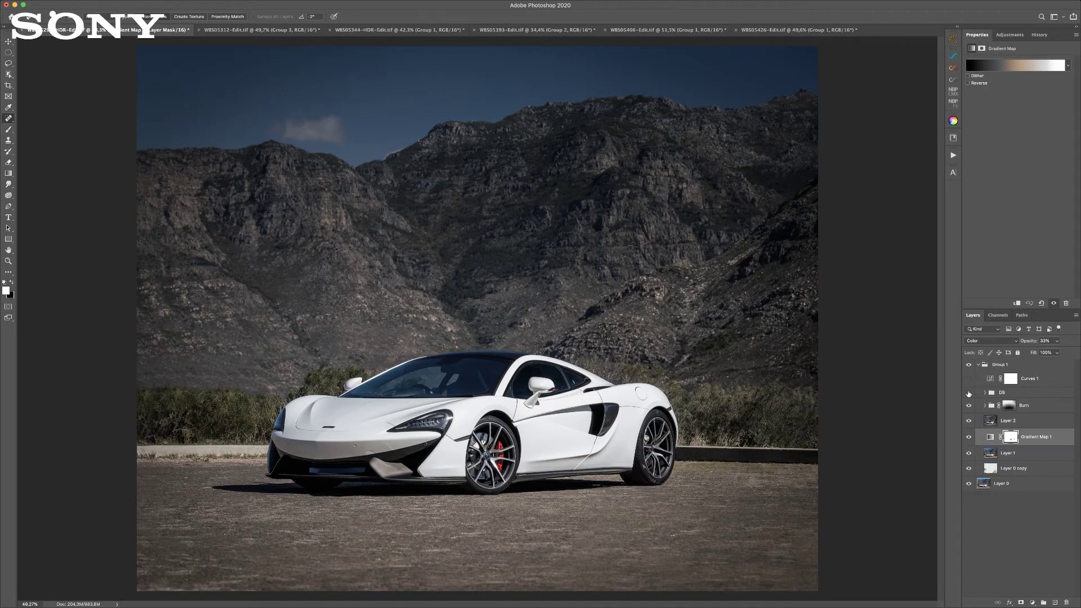
Compare the photo with and without the DB group, leaving it and the Curves 1 layer shown.
{"action": "left_click", "coordinate": [969, 394]}
{"action": "left_click", "coordinate": [969, 394]}
{"action": "left_click", "coordinate": [969, 394]}
{"action": "left_click", "coordinate": [969, 394]}
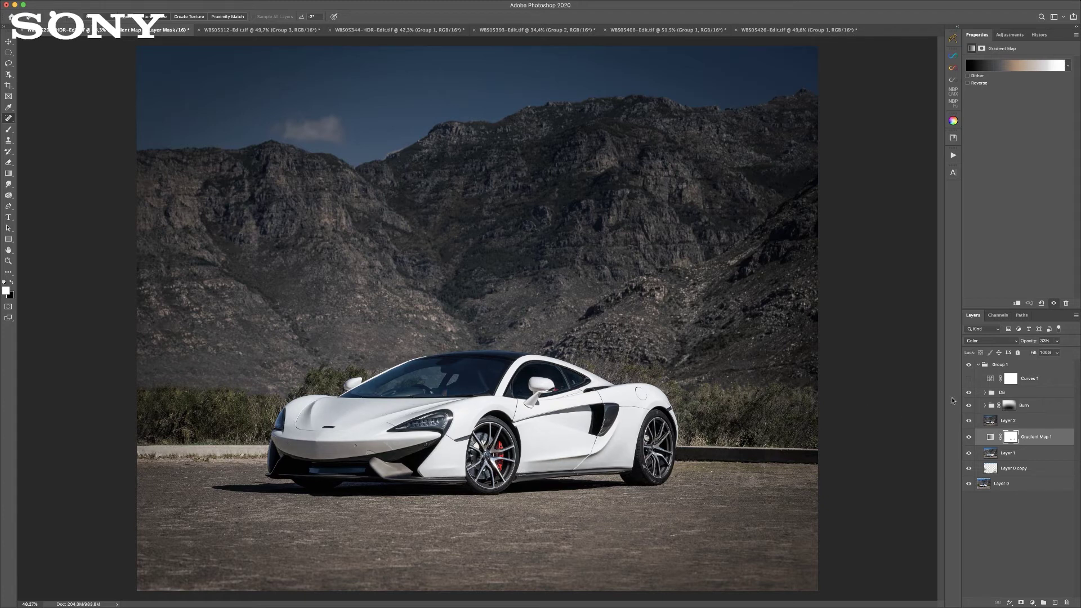
{"action": "left_click", "coordinate": [969, 394]}
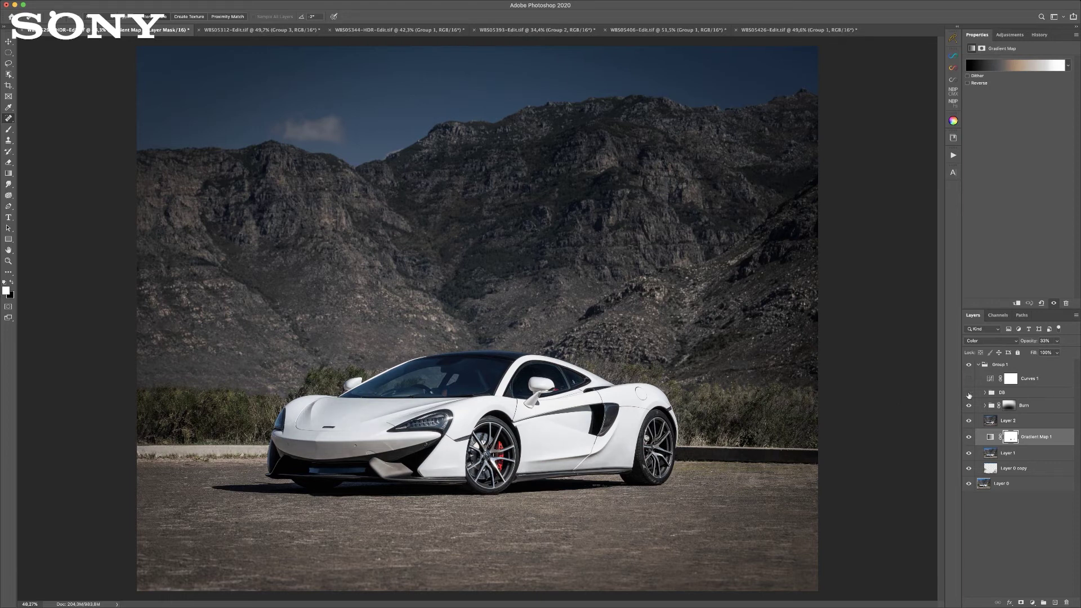
{"action": "left_click", "coordinate": [969, 393]}
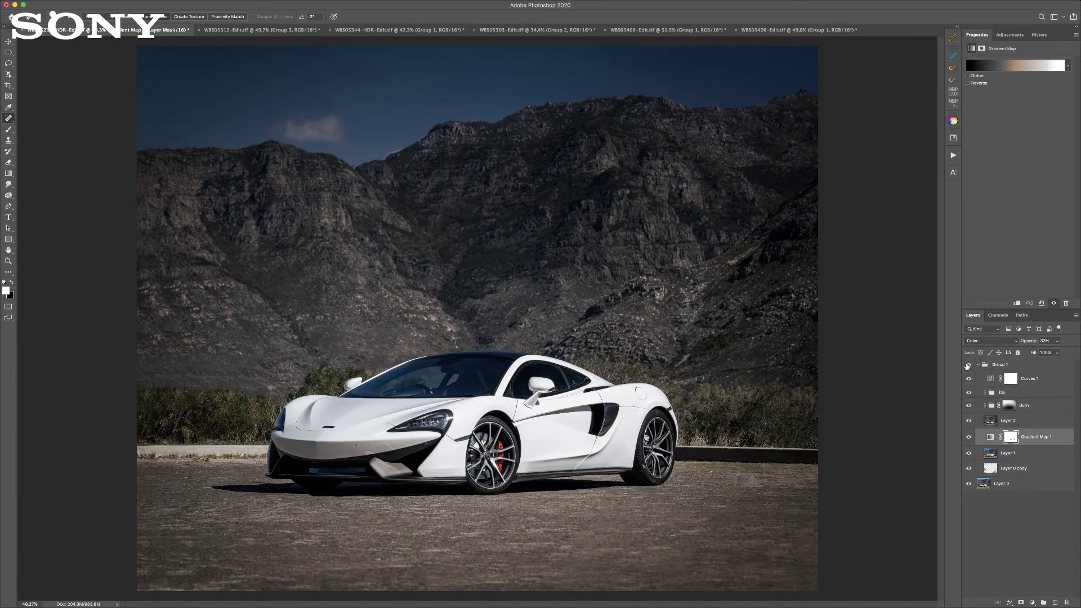
Toggle Group 1 to compare the original car photo with the complete edit.
{"action": "left_click", "coordinate": [969, 365]}
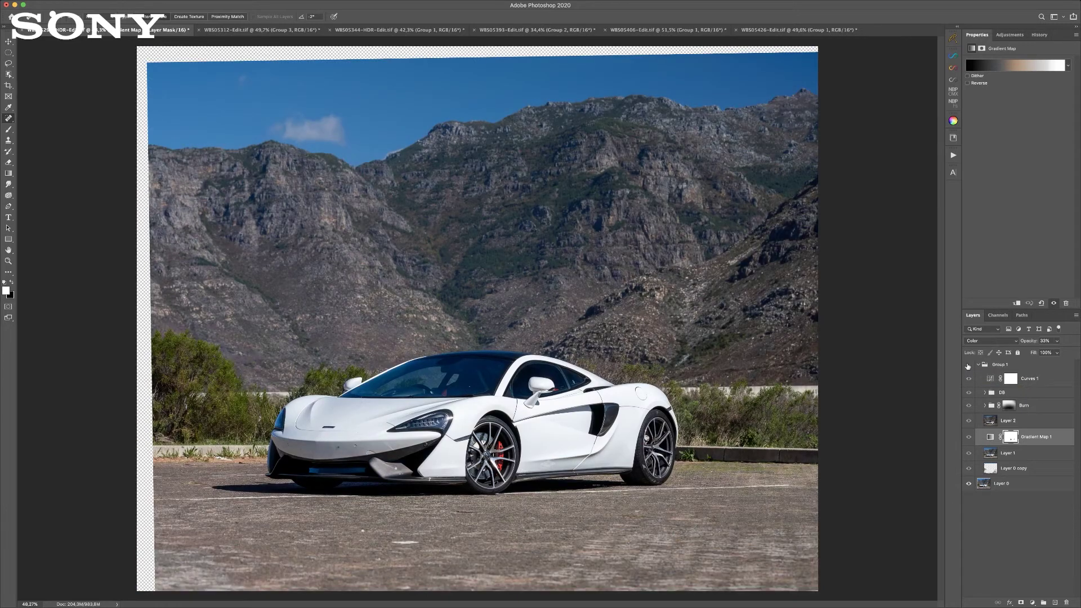
{"action": "left_click", "coordinate": [969, 365]}
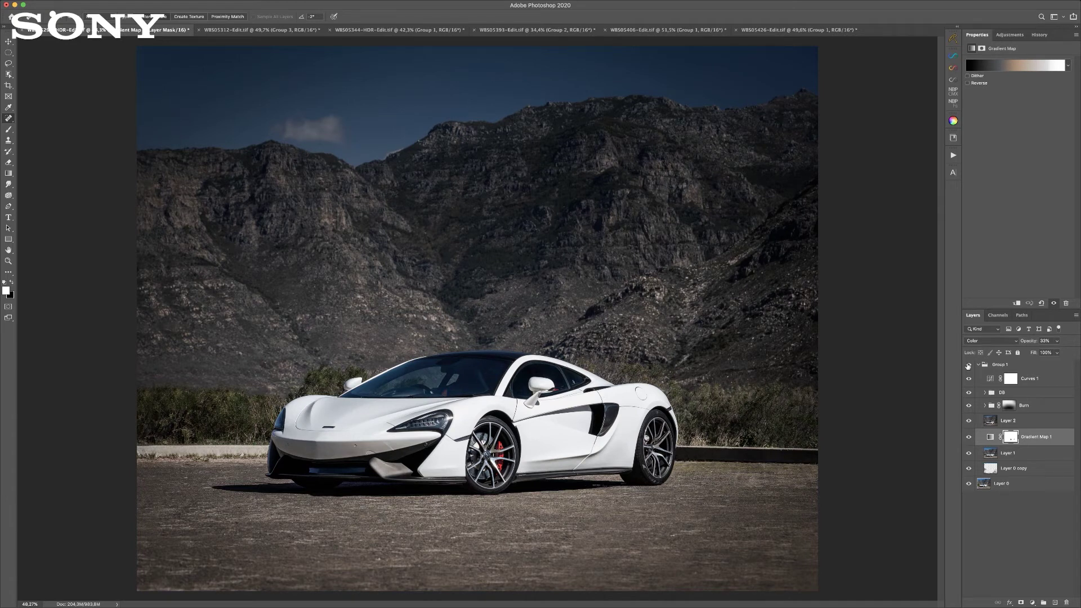
{"action": "left_click", "coordinate": [969, 366]}
{"action": "left_click", "coordinate": [969, 366]}
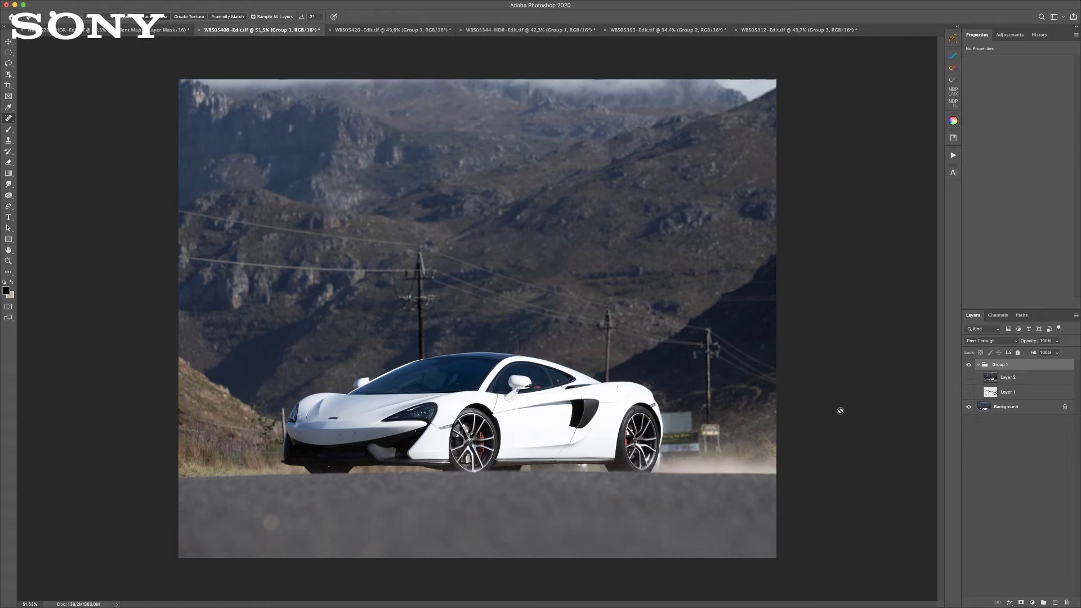
In WBS05406-Edit.tif, show Layer 1 and Layer 2 and compare the photo with and without Group 1.
{"action": "left_click", "coordinate": [969, 394]}
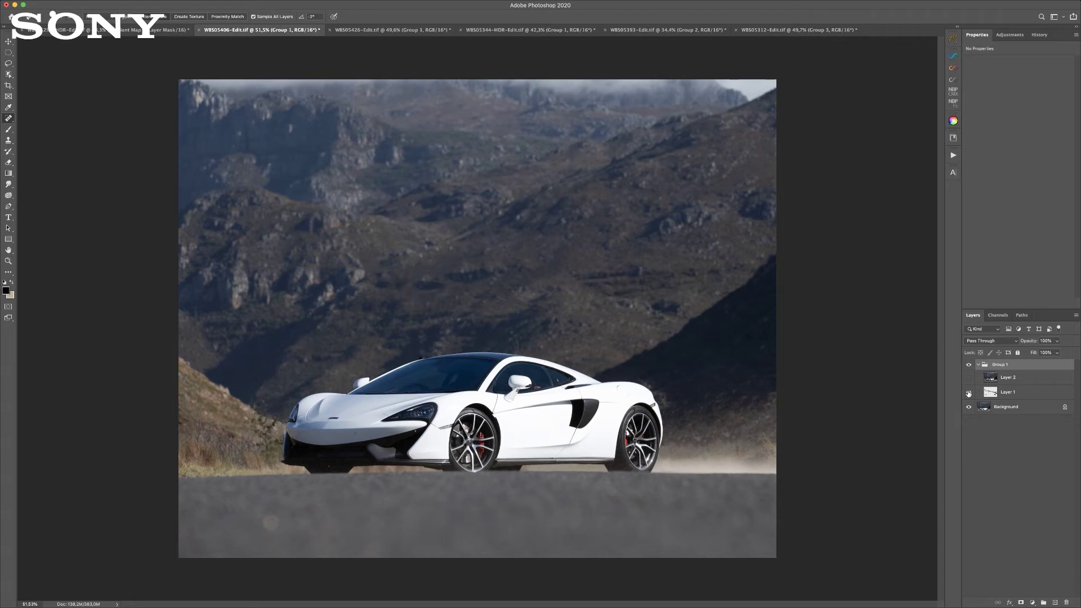
{"action": "left_click", "coordinate": [969, 378]}
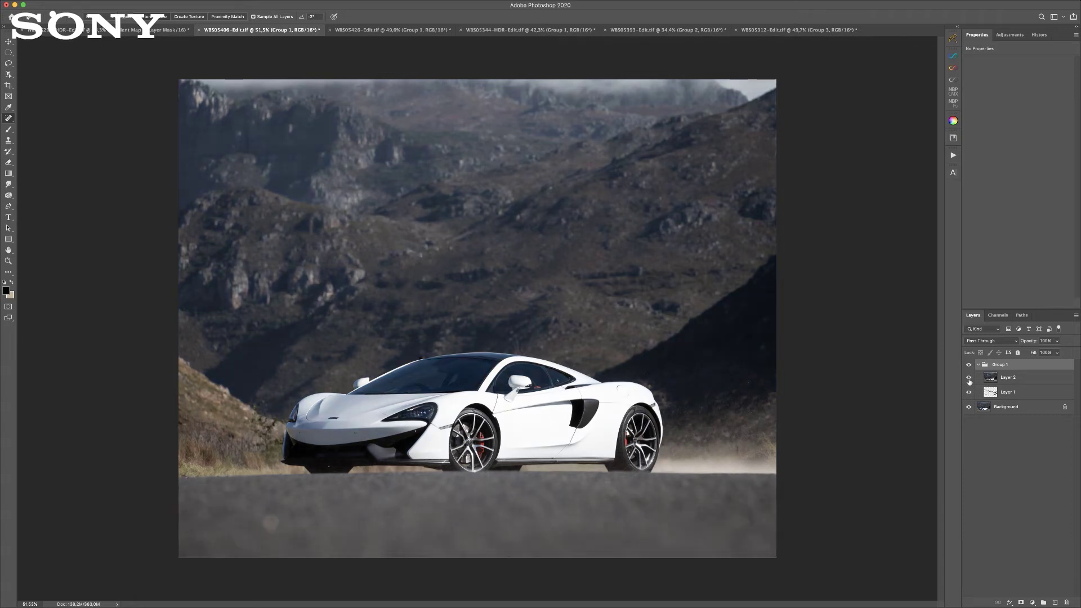
{"action": "left_click", "coordinate": [970, 365]}
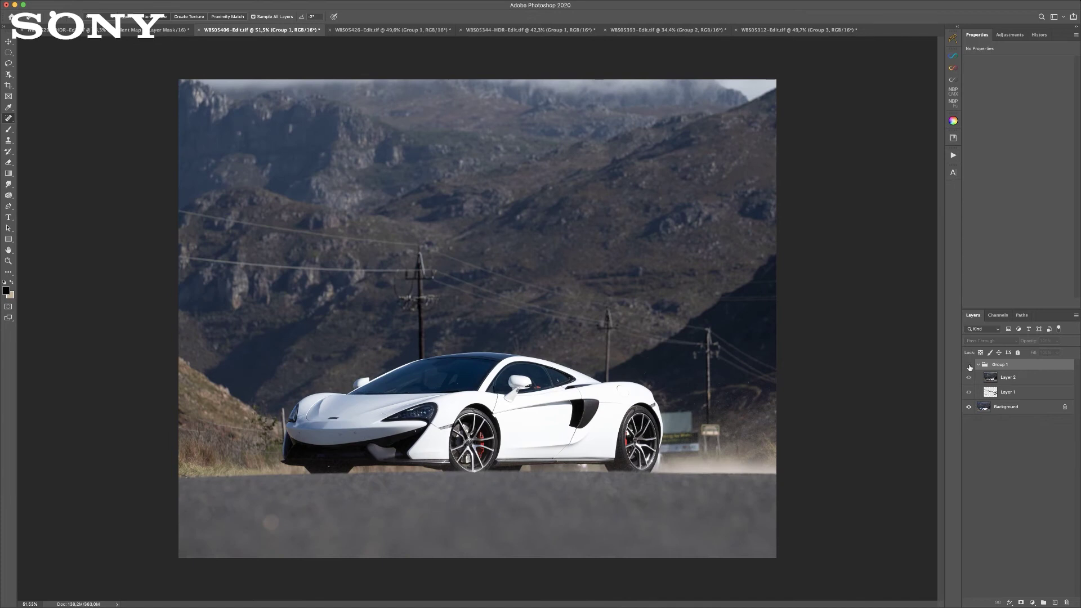
{"action": "left_click", "coordinate": [969, 365]}
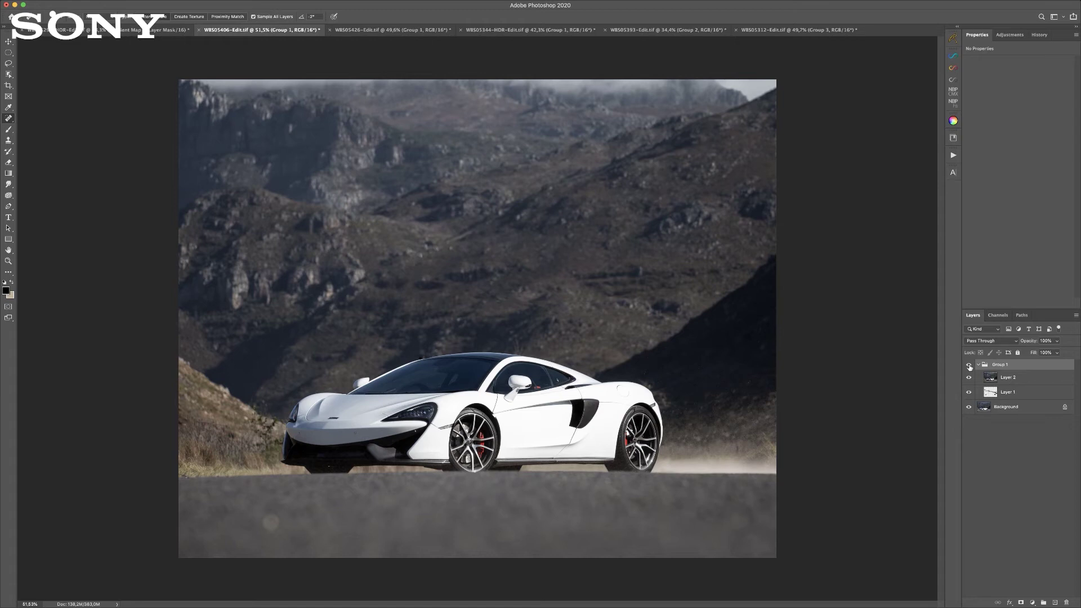
{"action": "left_click", "coordinate": [970, 365]}
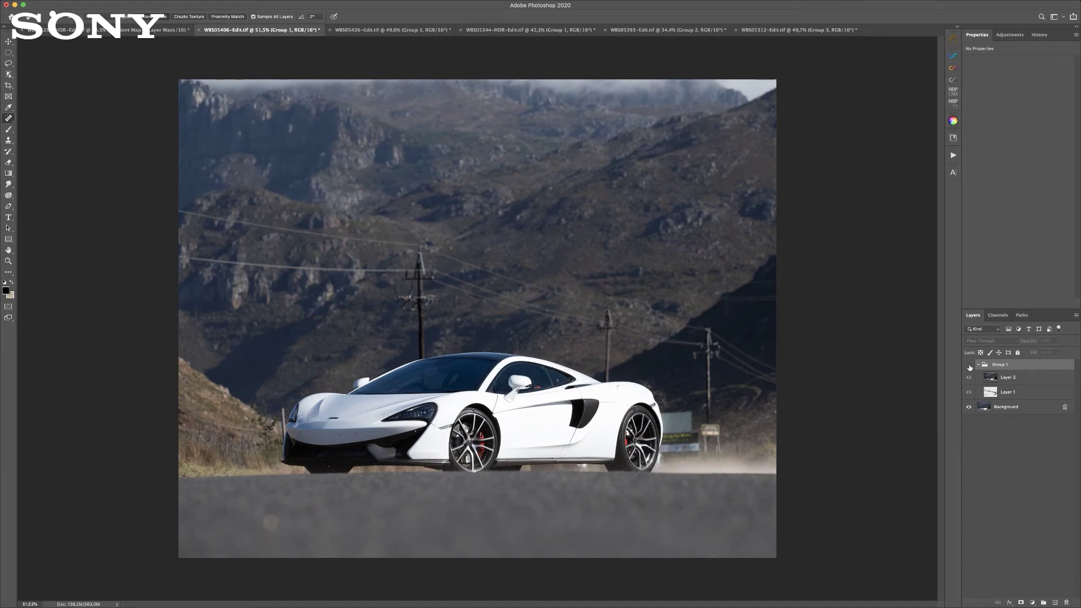
{"action": "left_click", "coordinate": [970, 365]}
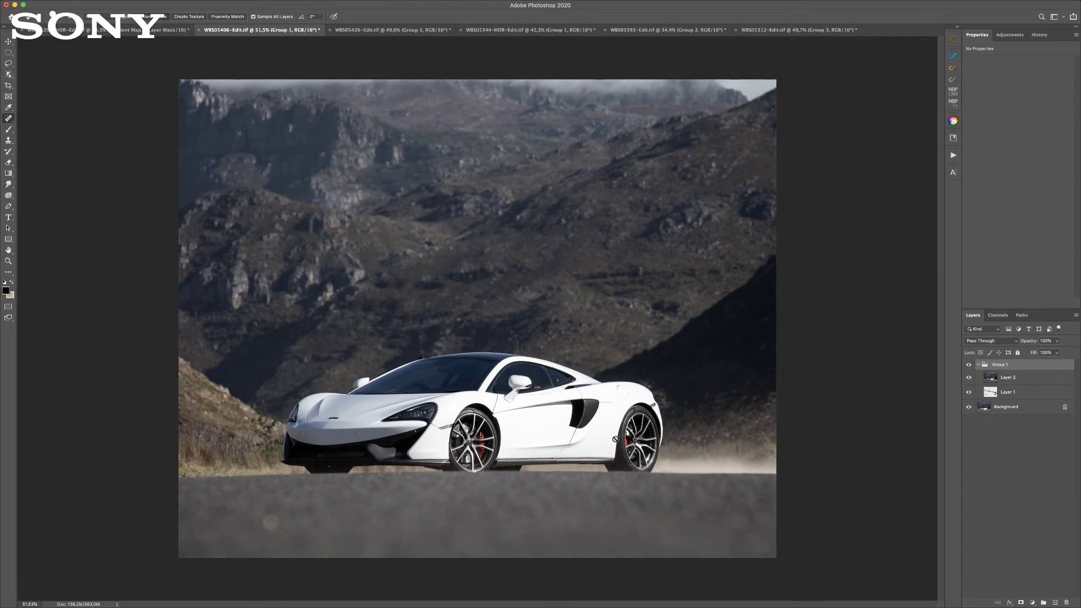
{"action": "left_click", "coordinate": [970, 365]}
{"action": "left_click", "coordinate": [969, 366]}
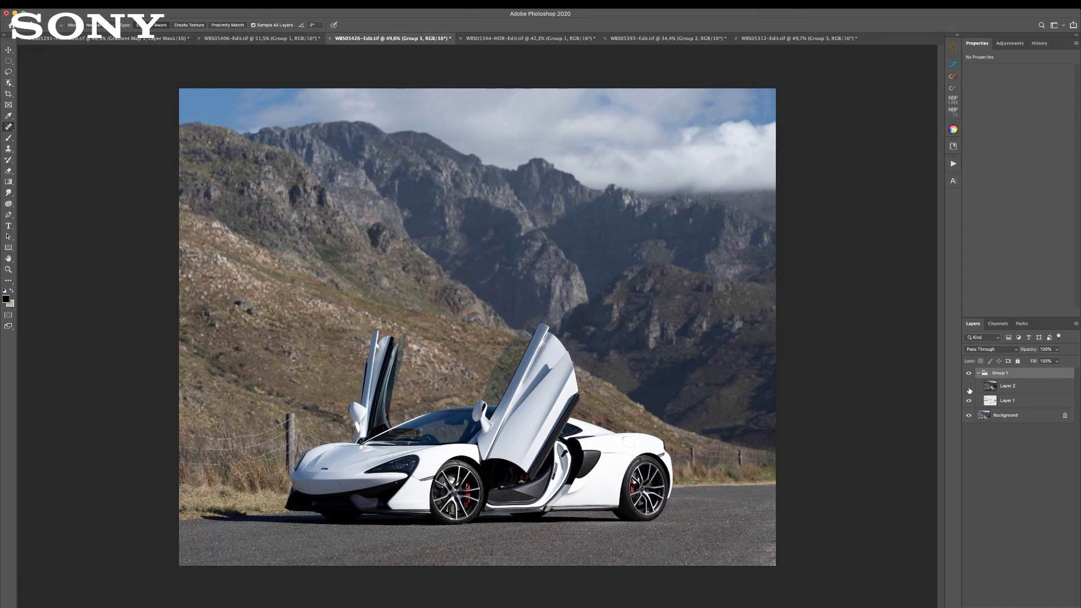
In WBS05426-Edit.tif, show Layer 2 and compare the open-door car photo with and without Group 1.
{"action": "left_click", "coordinate": [969, 387]}
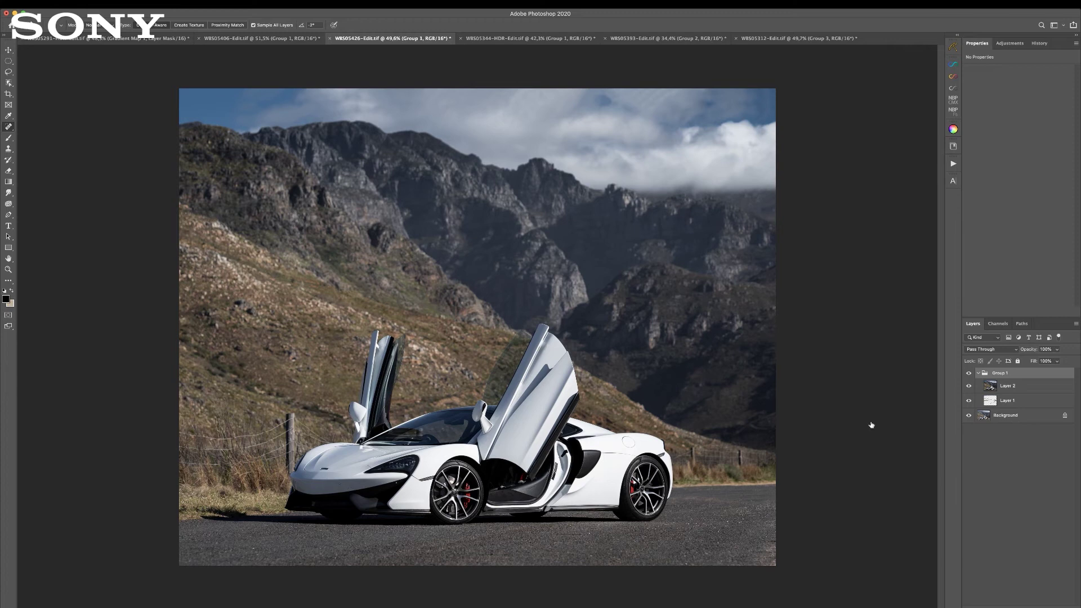
{"action": "left_click", "coordinate": [970, 375]}
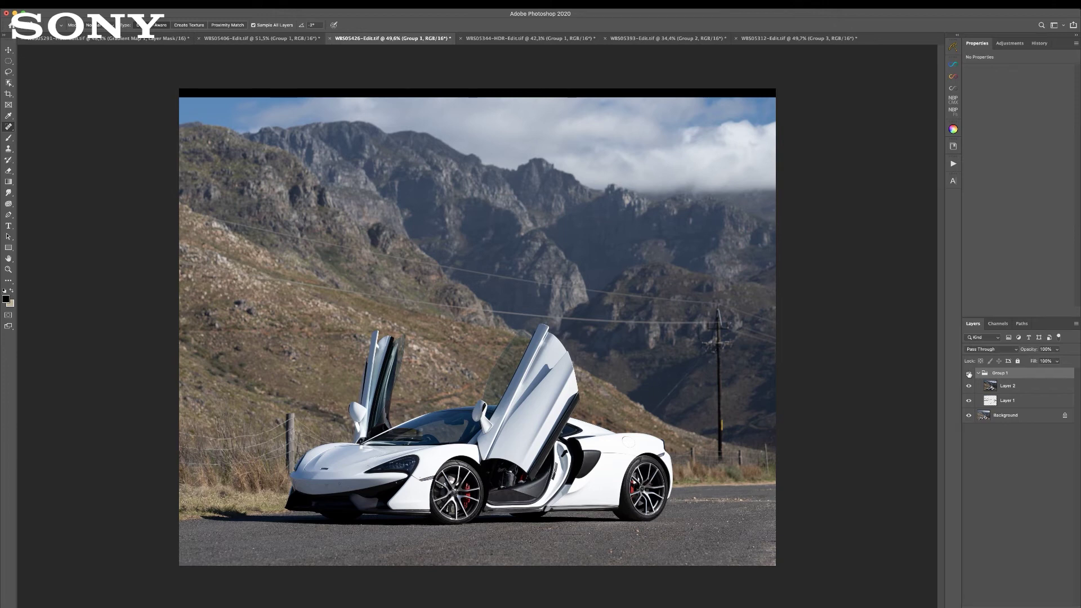
{"action": "left_click", "coordinate": [969, 374]}
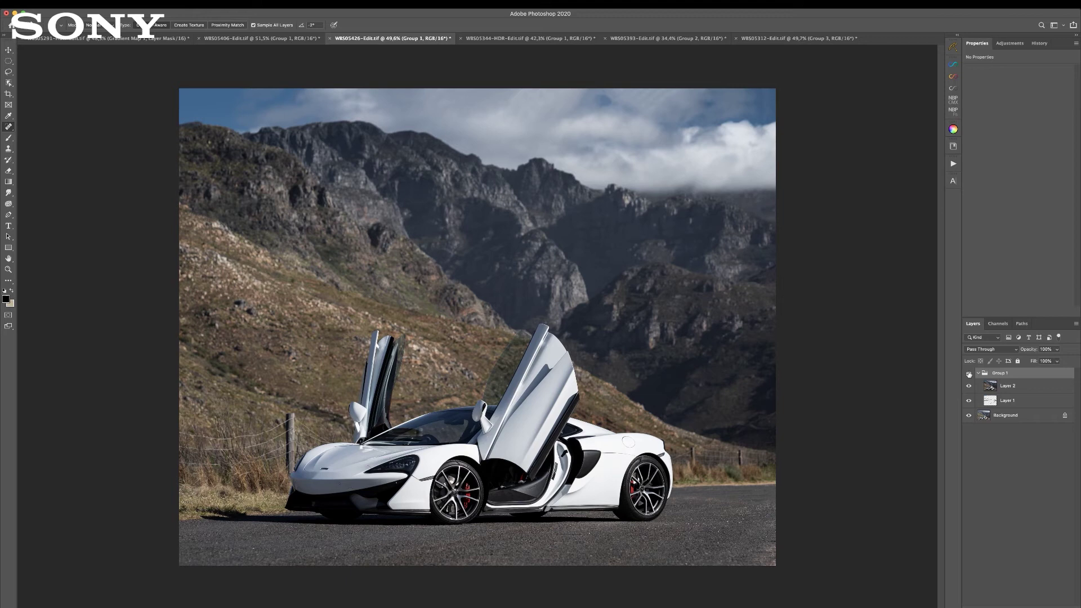
Switch to WBS05344-HDR-Edit.tif and compare the front-view archway photo with and without Group 1.
{"action": "key", "text": "ctrl+Tab"}
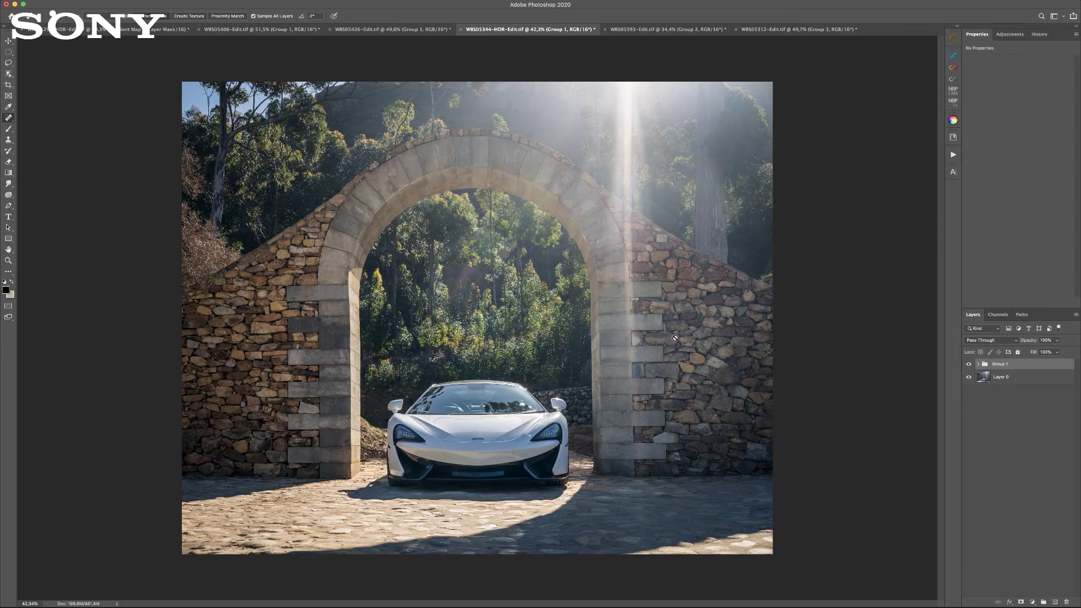
{"action": "left_click", "coordinate": [968, 366]}
{"action": "left_click", "coordinate": [968, 366]}
{"action": "left_click", "coordinate": [969, 366]}
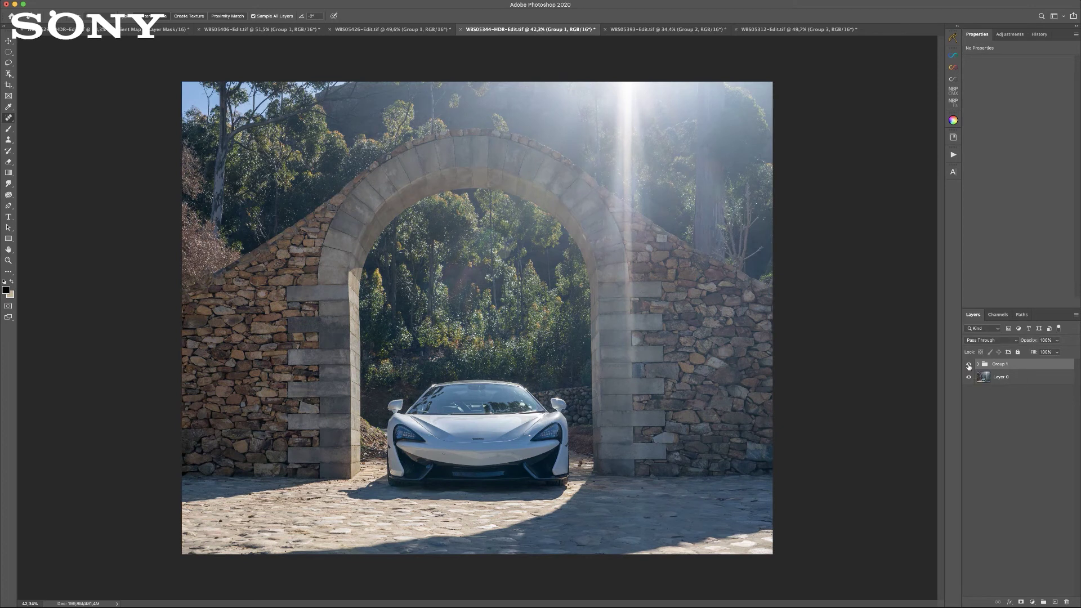
{"action": "left_click", "coordinate": [969, 366]}
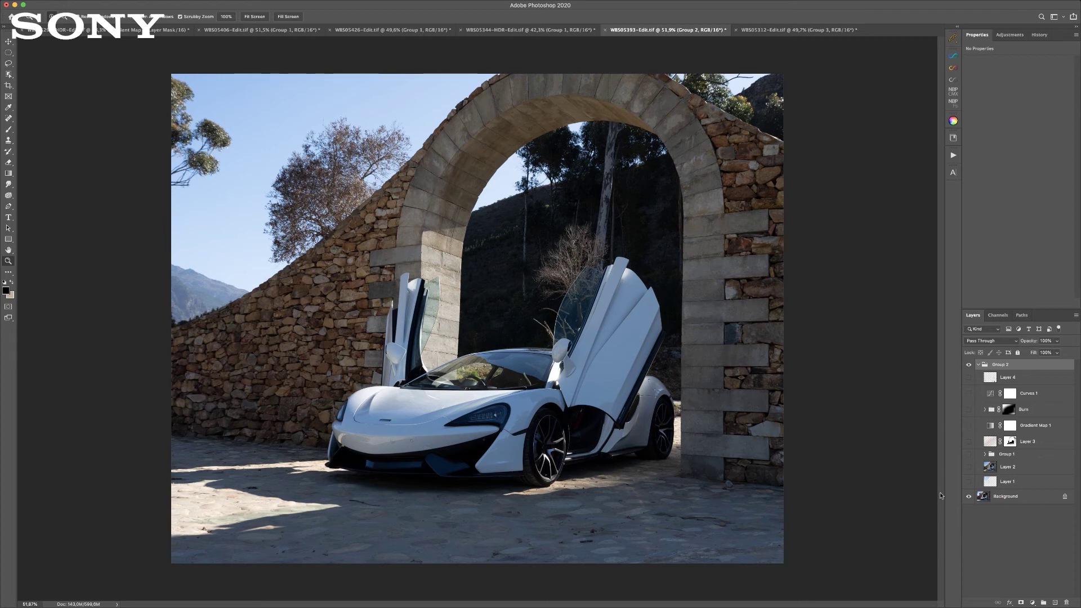
In WBS05393-Edit.tif, show Layer 1, Layer 2 and the nested Group 1, toggling that group to compare its effect.
{"action": "left_click", "coordinate": [970, 483]}
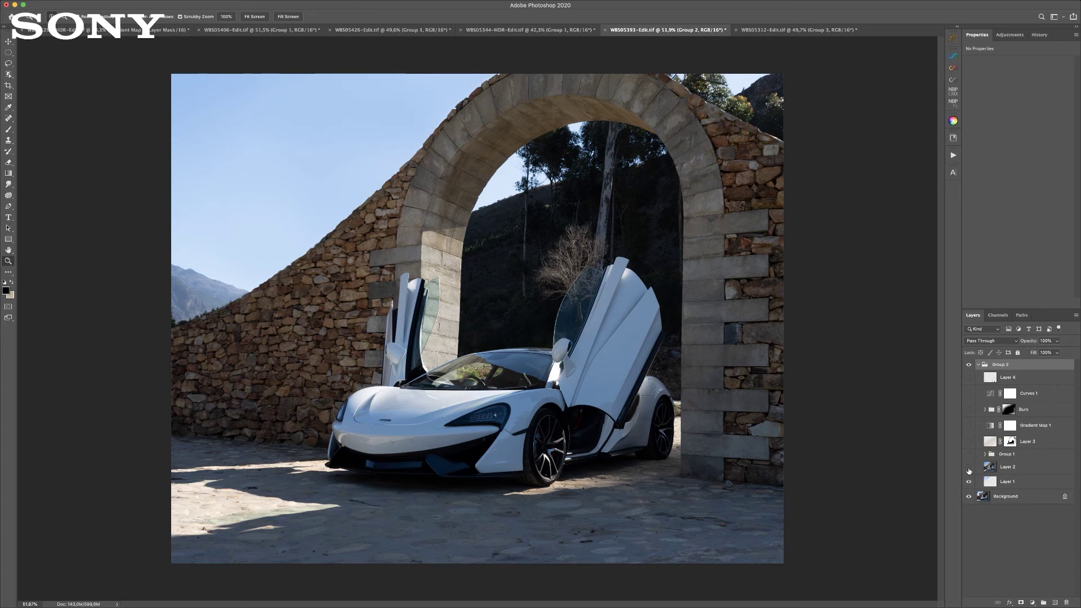
{"action": "left_click", "coordinate": [969, 468]}
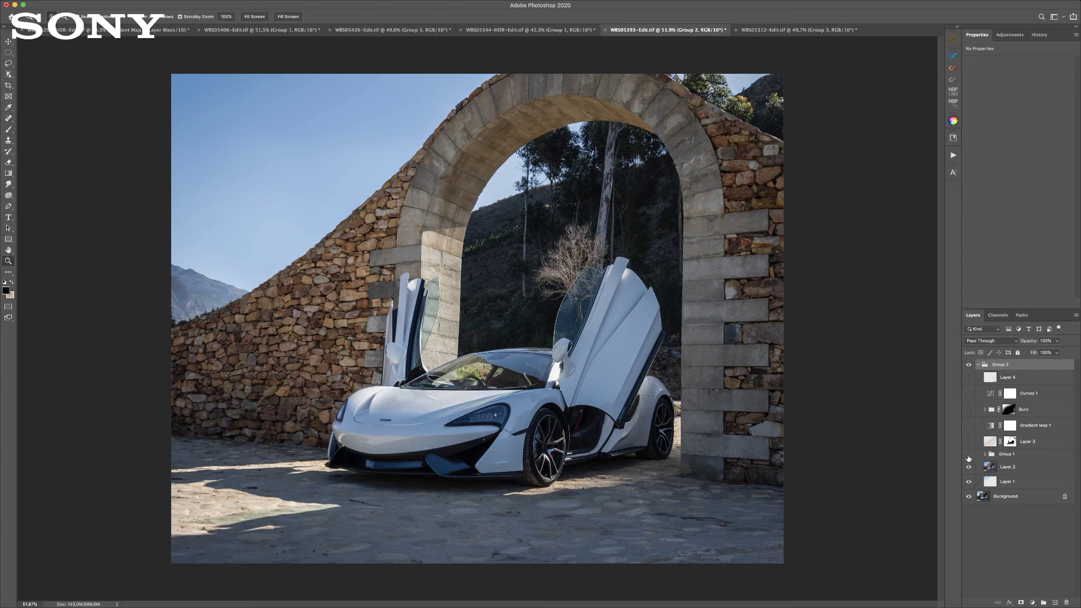
{"action": "left_click", "coordinate": [969, 455]}
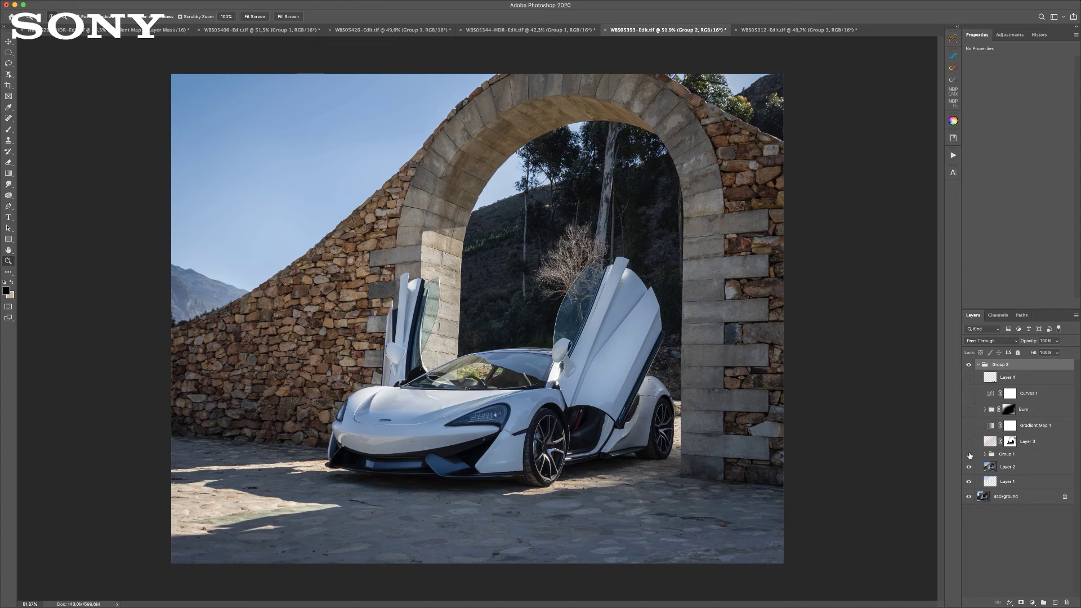
{"action": "left_click", "coordinate": [970, 454]}
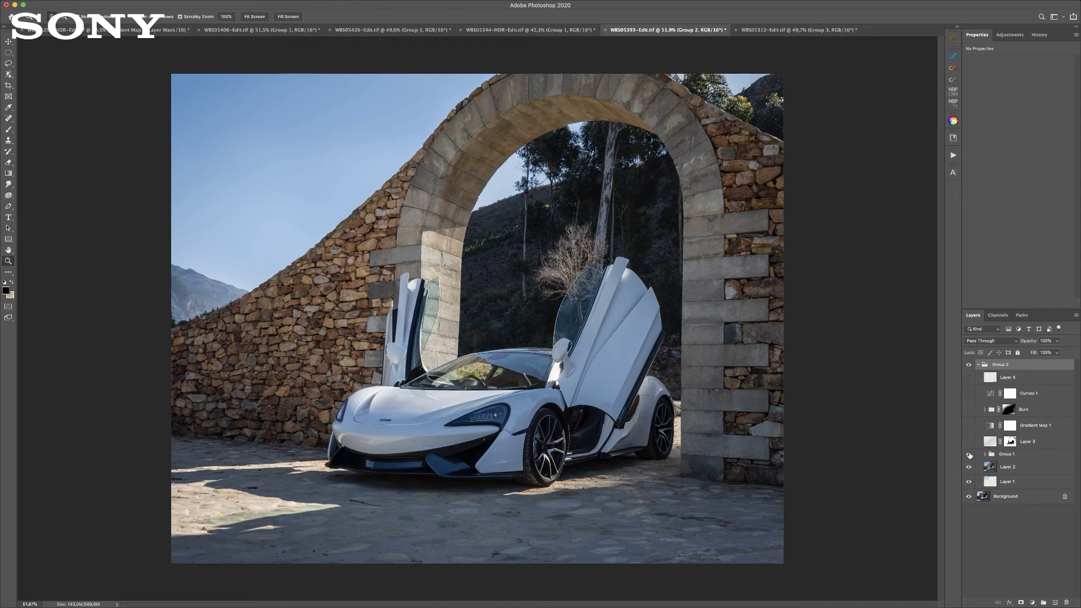
{"action": "left_click", "coordinate": [970, 455]}
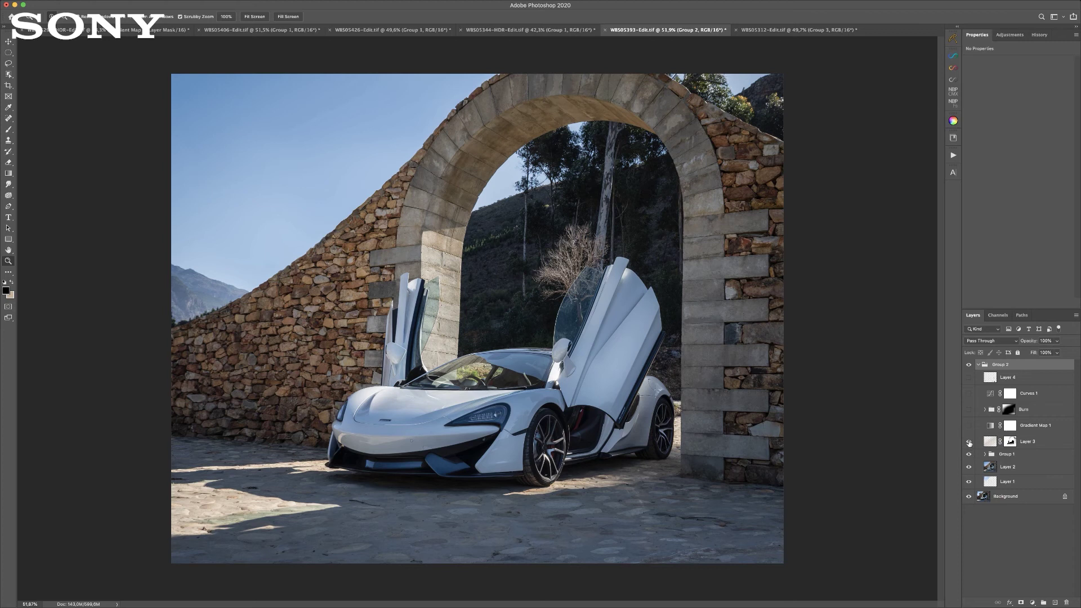
Show Layer 3, Gradient Map 1, the Burn group, Curves 1 and Layer 4 inside Group 2.
{"action": "left_click", "coordinate": [969, 442]}
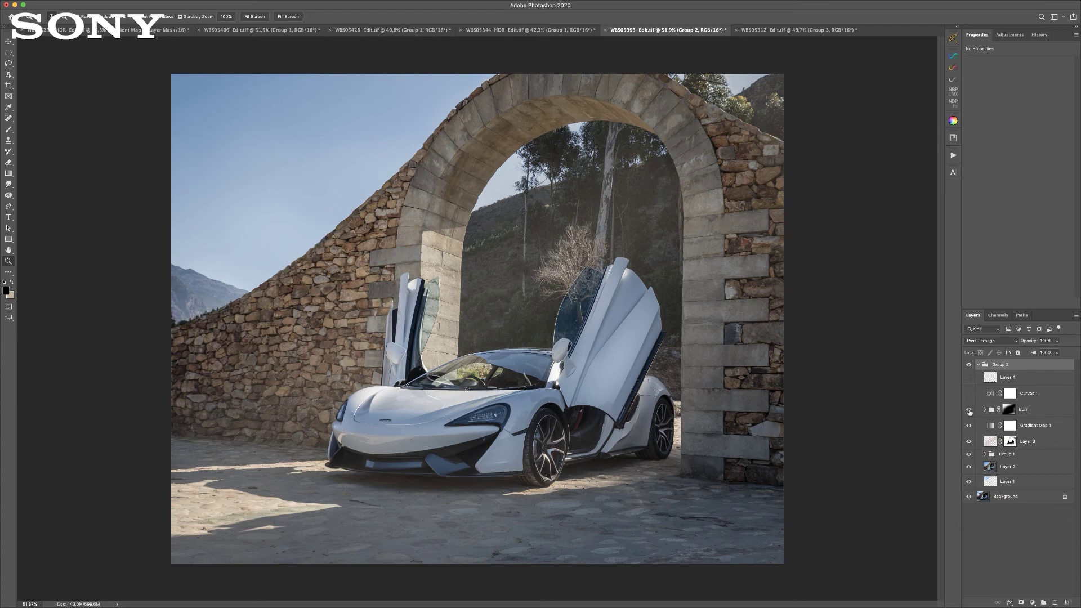
{"action": "left_click", "coordinate": [970, 411]}
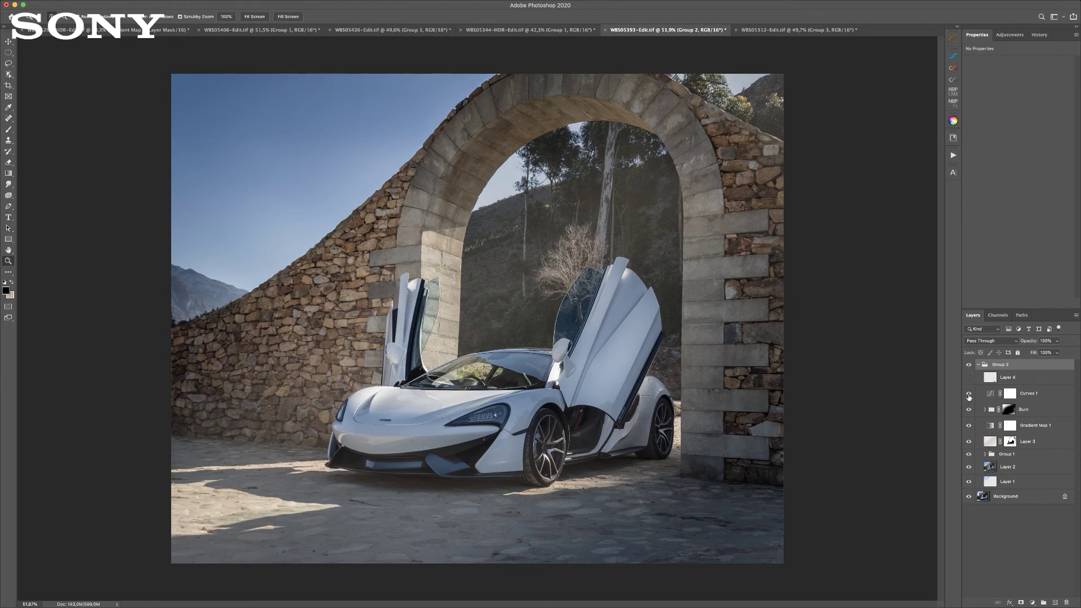
{"action": "left_click", "coordinate": [969, 396]}
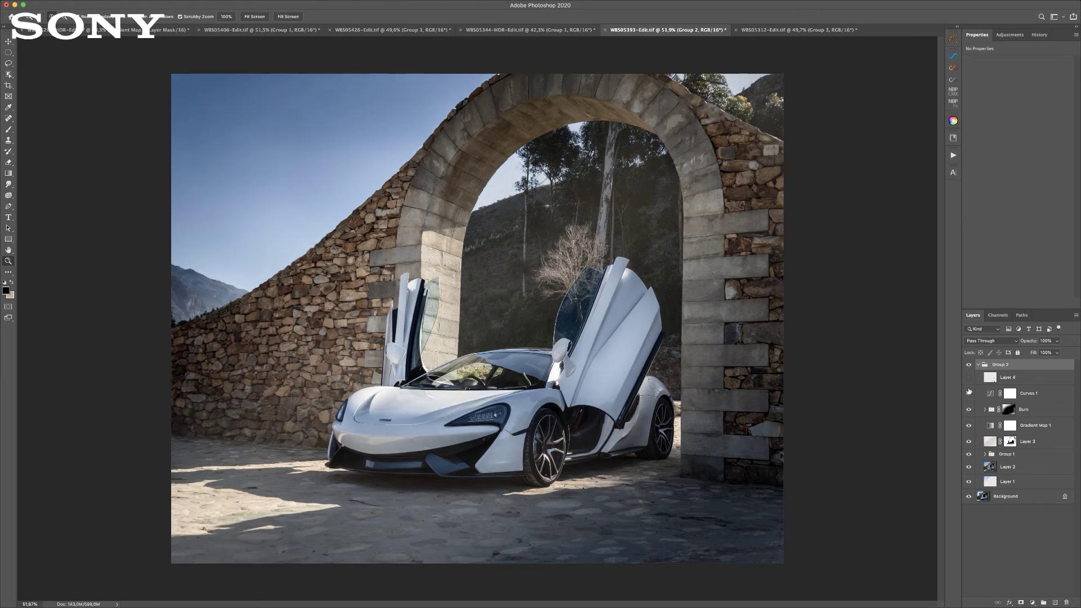
{"action": "left_click", "coordinate": [969, 379]}
Collapse Group 2 and compare the open-door archway photo with and without the whole group.
{"action": "left_click", "coordinate": [977, 365]}
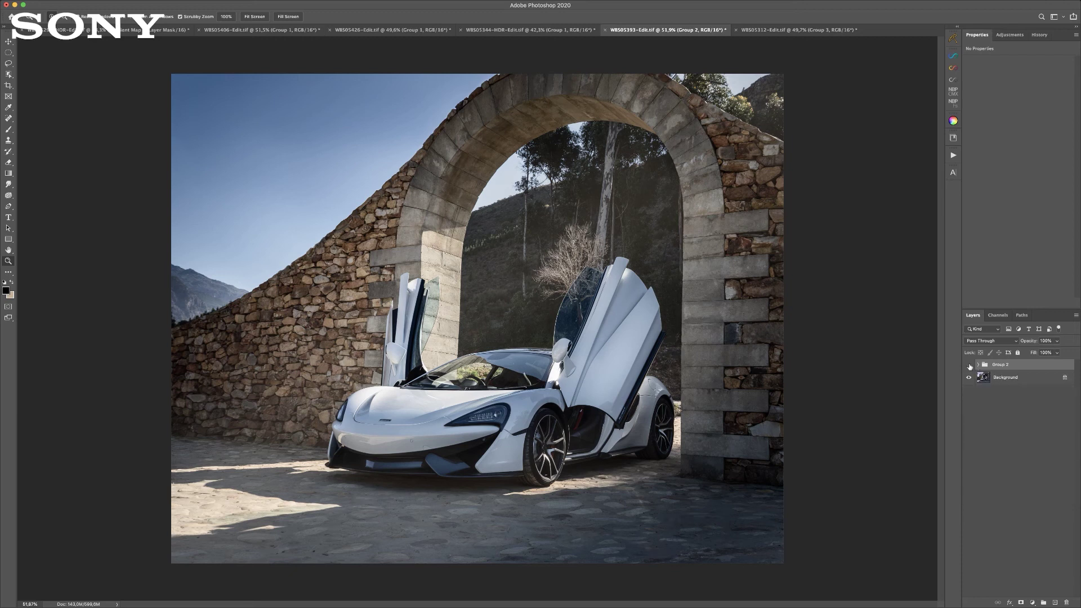
{"action": "left_click", "coordinate": [970, 366]}
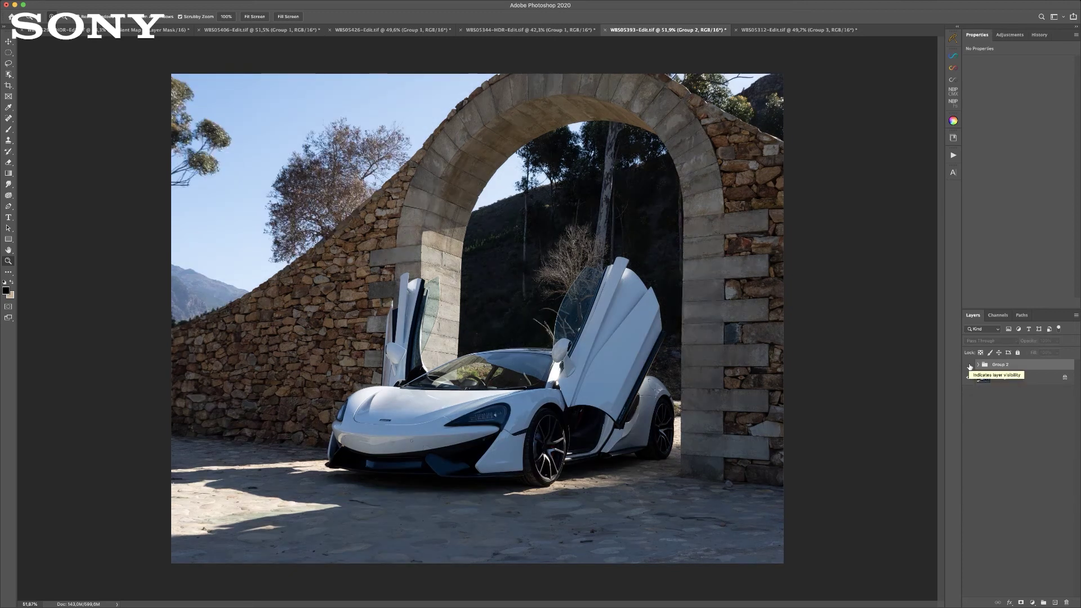
{"action": "left_click", "coordinate": [969, 366]}
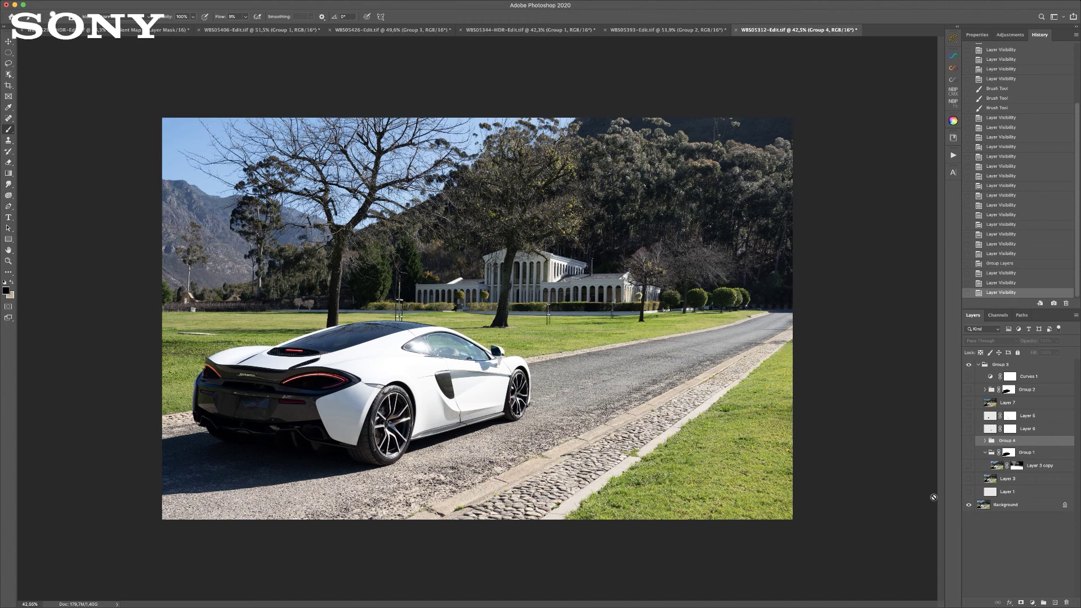
In WBS05312-Edit.tif, show Layer 1 and Layer 3, toggling each layer to compare its effect.
{"action": "left_click", "coordinate": [969, 492]}
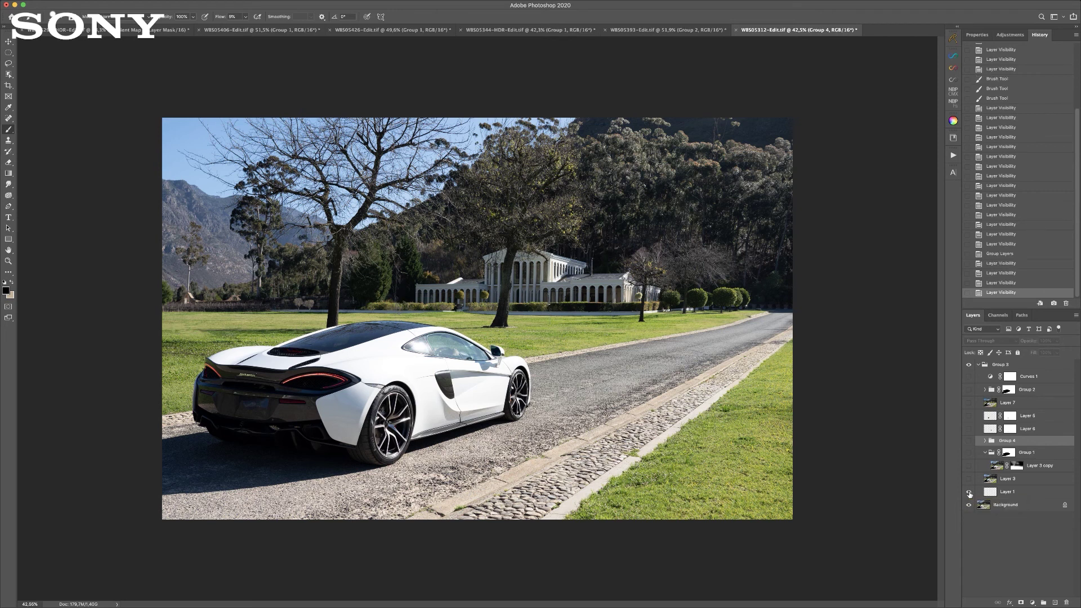
{"action": "left_click", "coordinate": [969, 493]}
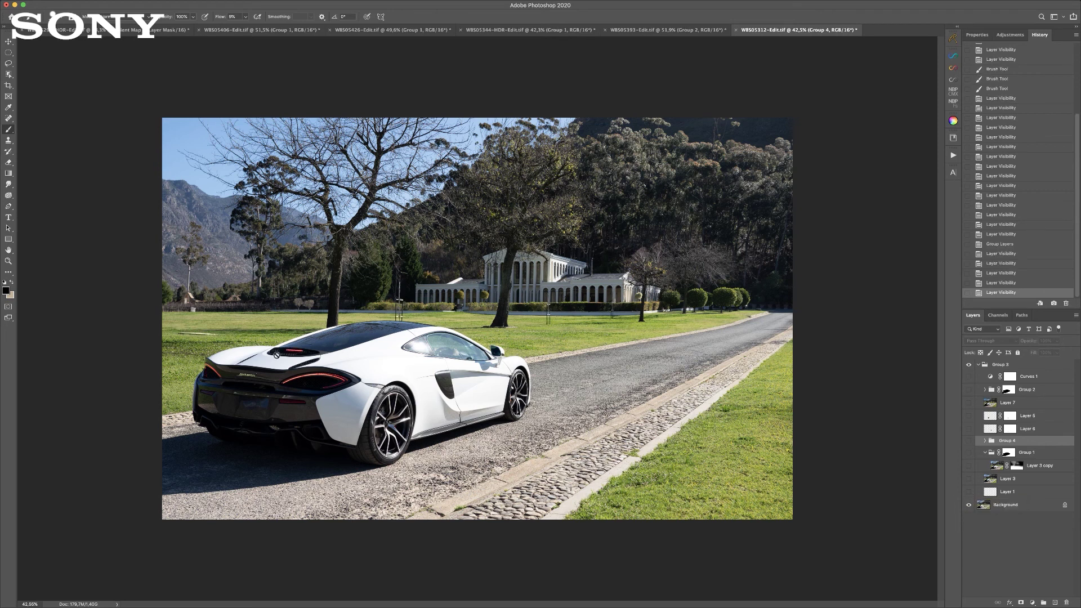
{"action": "left_click", "coordinate": [968, 493]}
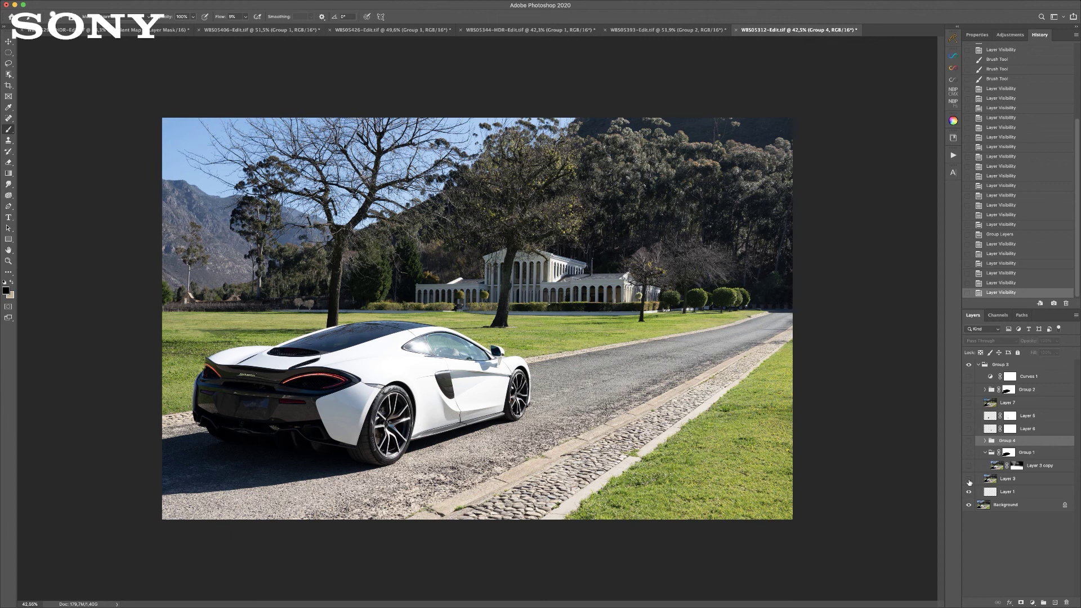
{"action": "left_click", "coordinate": [969, 480]}
{"action": "left_click", "coordinate": [969, 480]}
{"action": "left_click", "coordinate": [969, 480]}
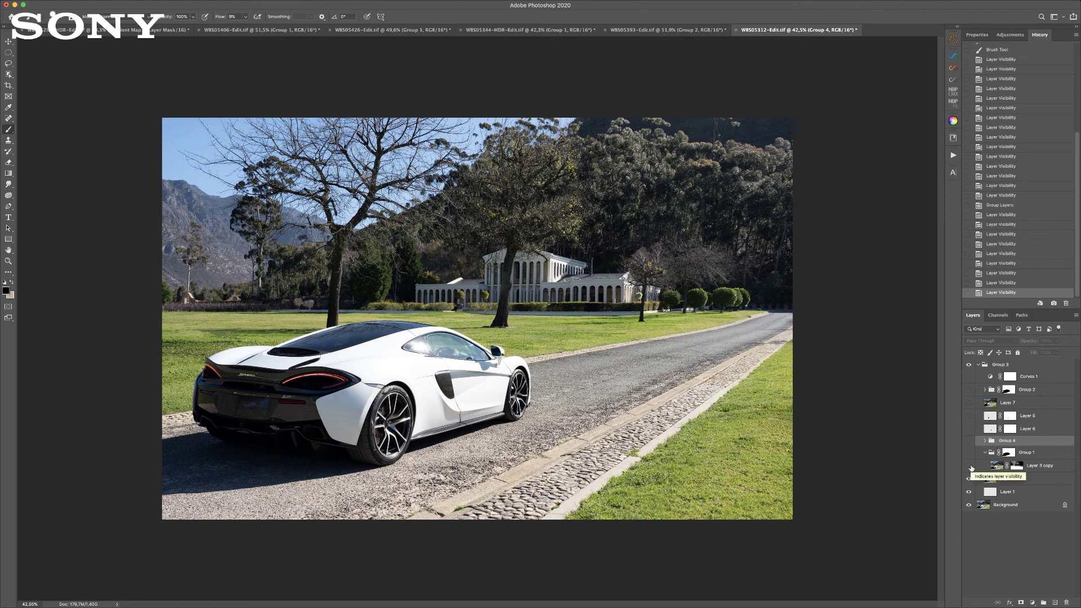
Show Group 1 with its Layer 3 copy, Group 4, Layer 6 and Layer 5, toggling Group 4 to compare its effect.
{"action": "left_click", "coordinate": [970, 467]}
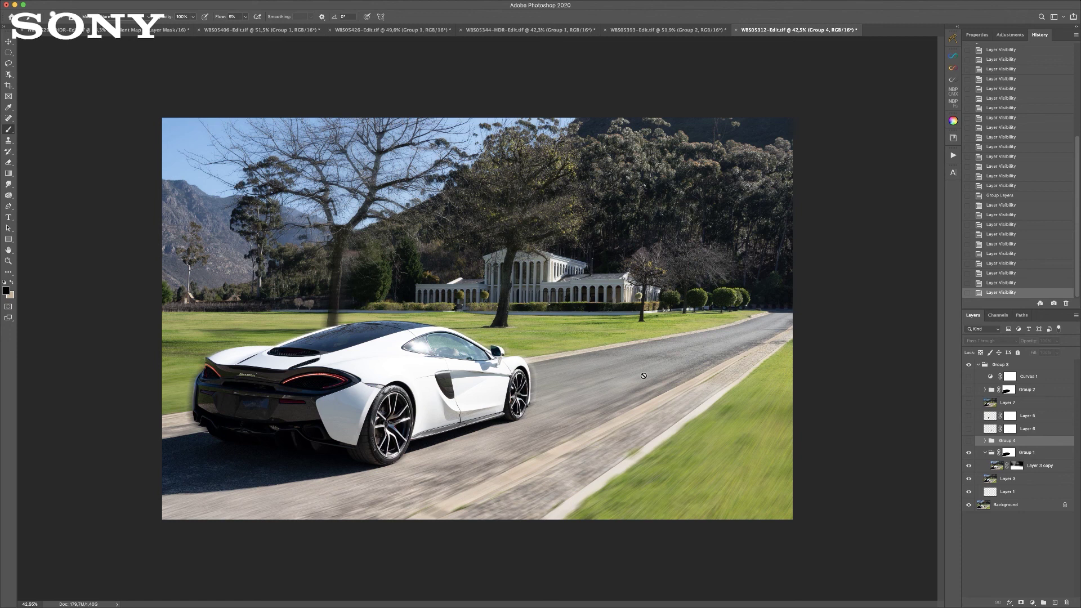
{"action": "left_click", "coordinate": [969, 441]}
{"action": "left_click", "coordinate": [969, 442]}
{"action": "left_click", "coordinate": [969, 442]}
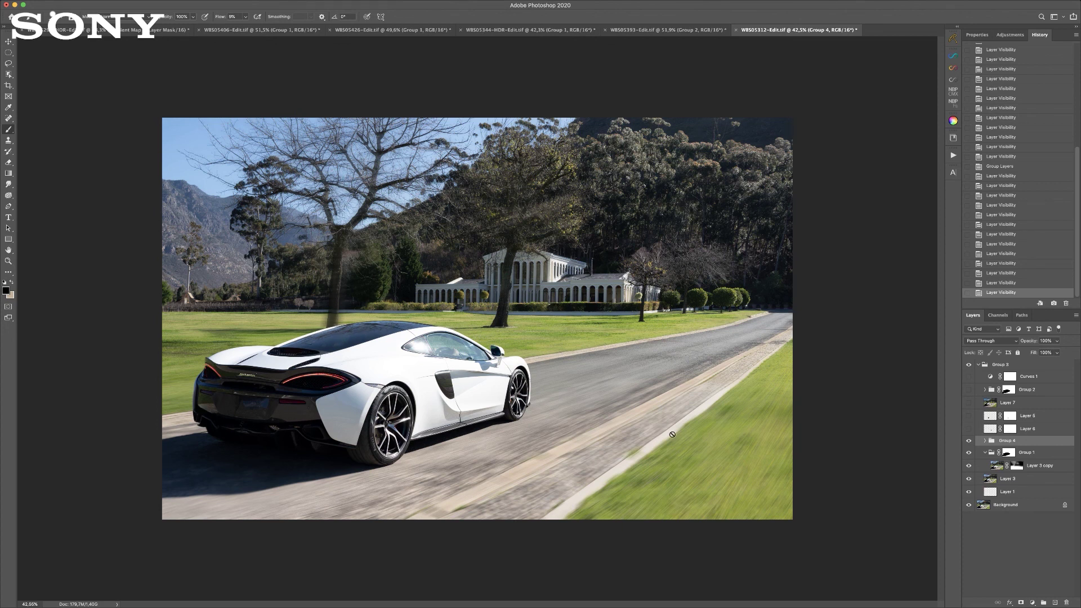
{"action": "left_click", "coordinate": [970, 430]}
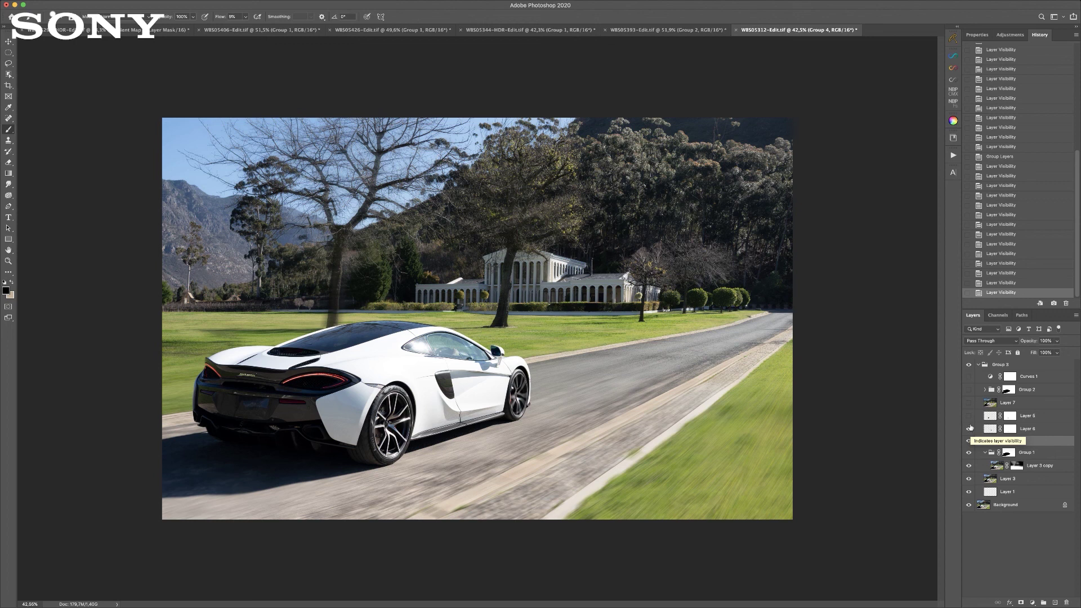
{"action": "left_click", "coordinate": [970, 416]}
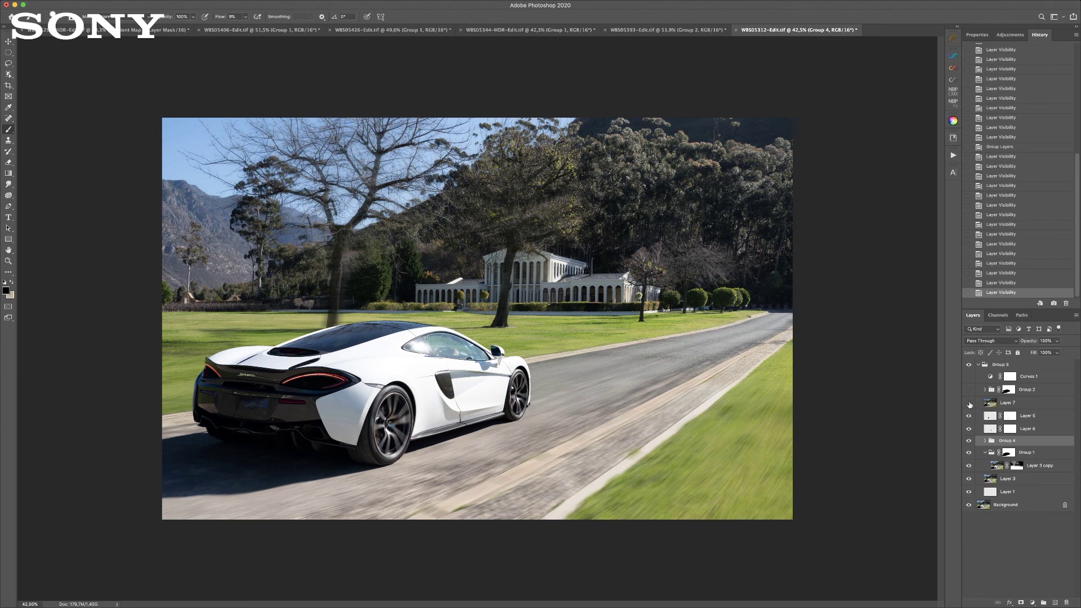
Show Layer 7, Group 2 and Curves 1, and compare the rear-view road photo with and without Group 3.
{"action": "left_click", "coordinate": [969, 404]}
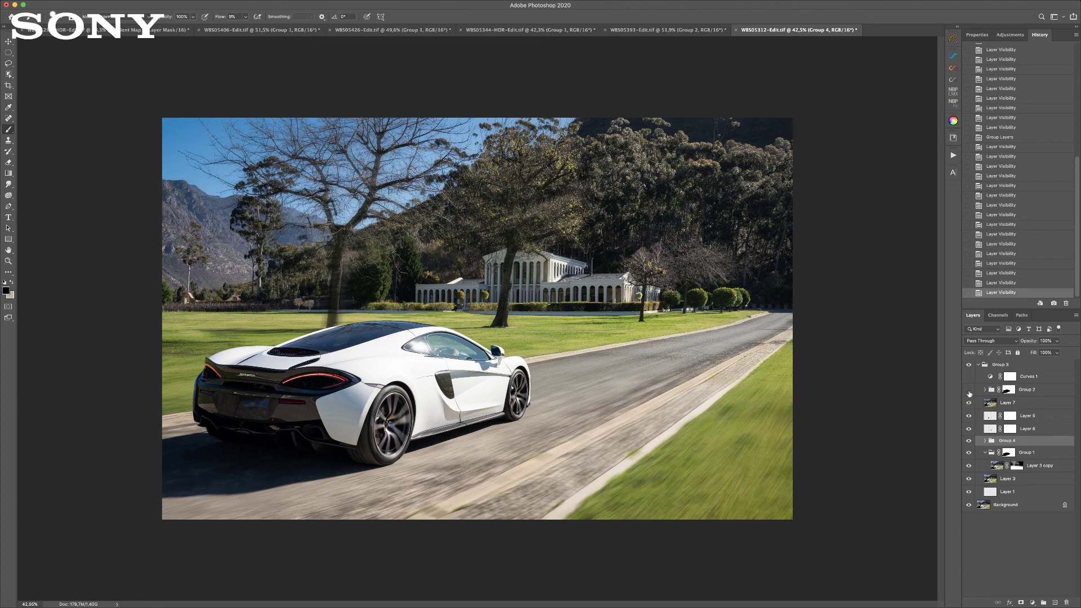
{"action": "left_click", "coordinate": [969, 391]}
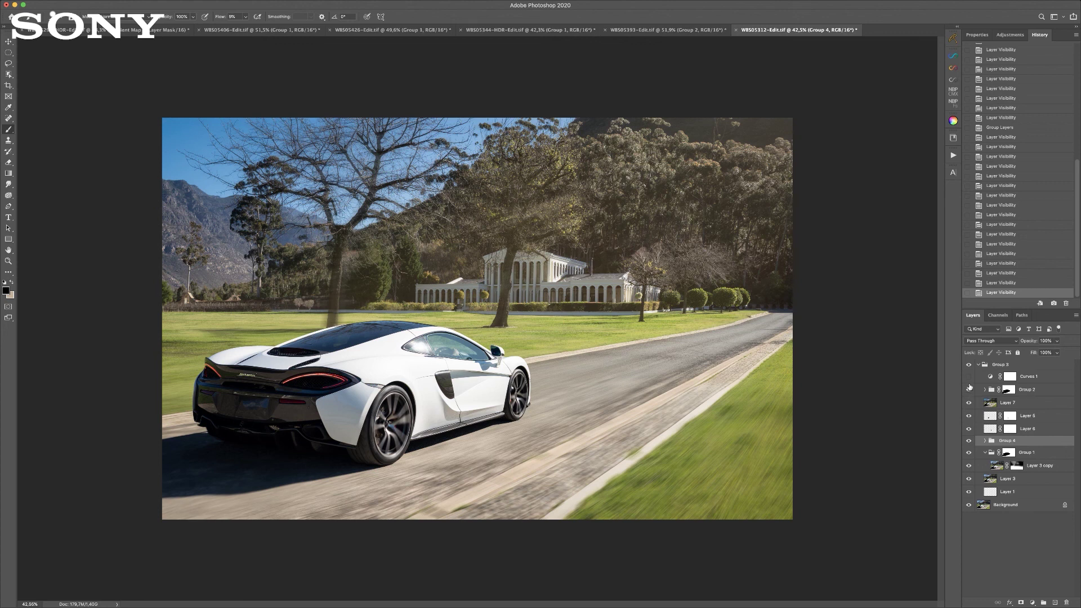
{"action": "left_click", "coordinate": [969, 378]}
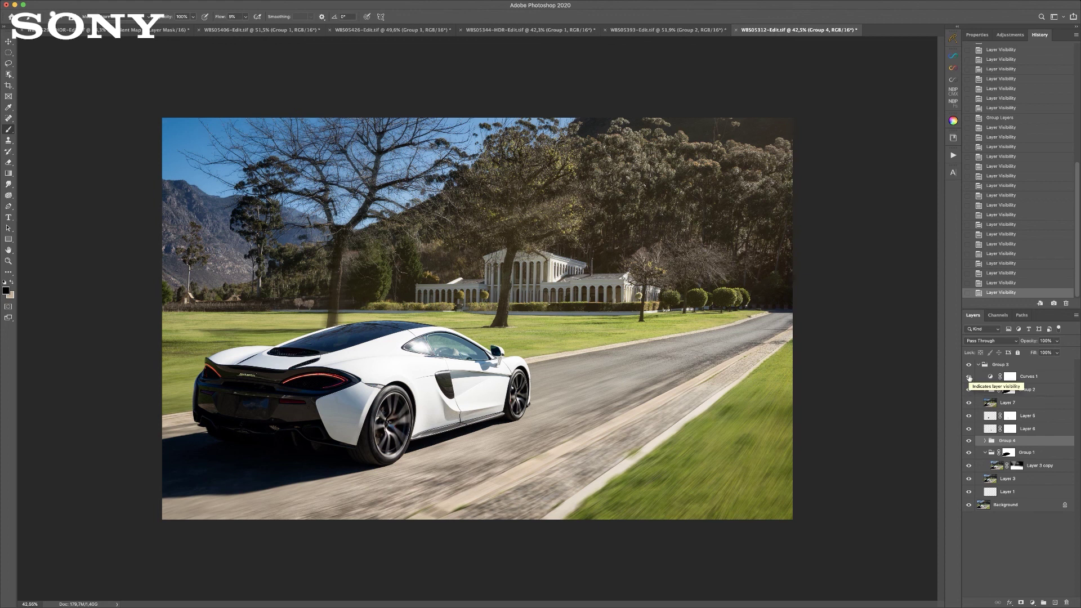
{"action": "left_click", "coordinate": [970, 364]}
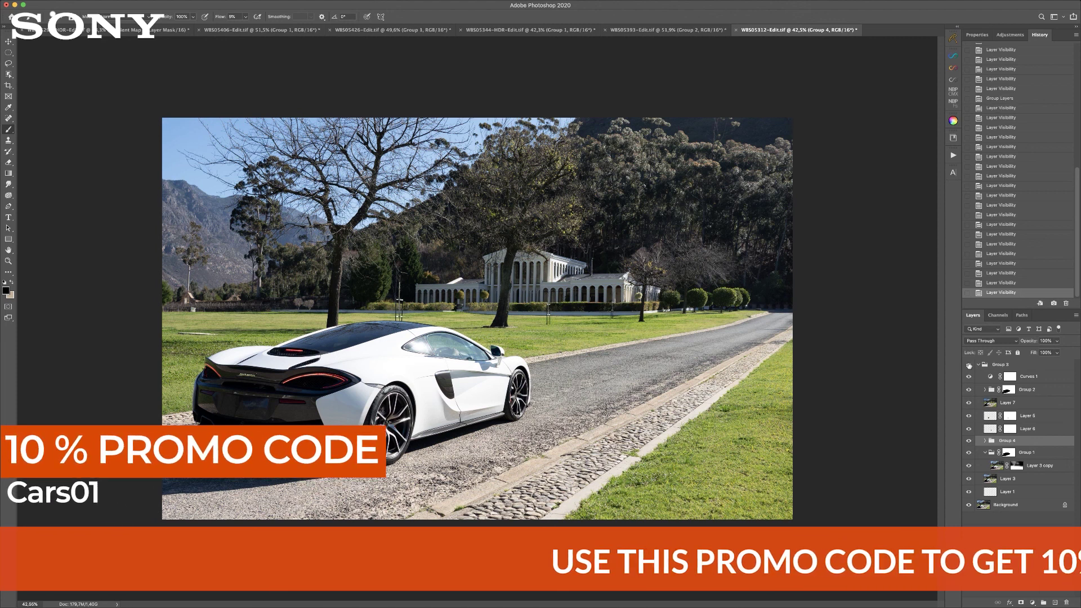
{"action": "left_click", "coordinate": [969, 365]}
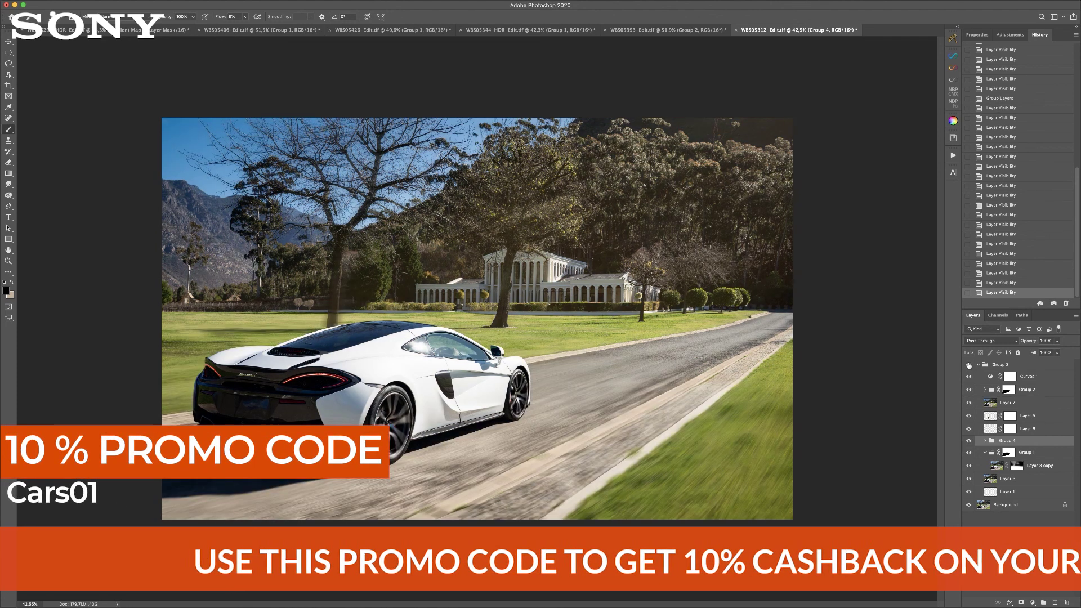